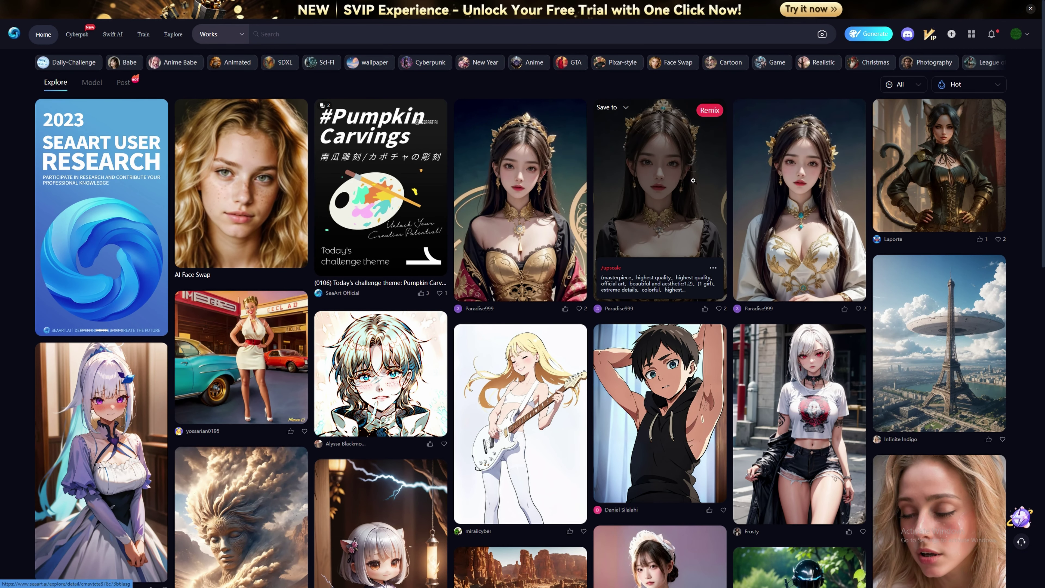
# Search the SeaArt gallery for 'blonde woman' and scroll through the matching portraits
pyautogui.scroll(-10, 523, 294)
pyautogui.scroll(-15, 523, 293)
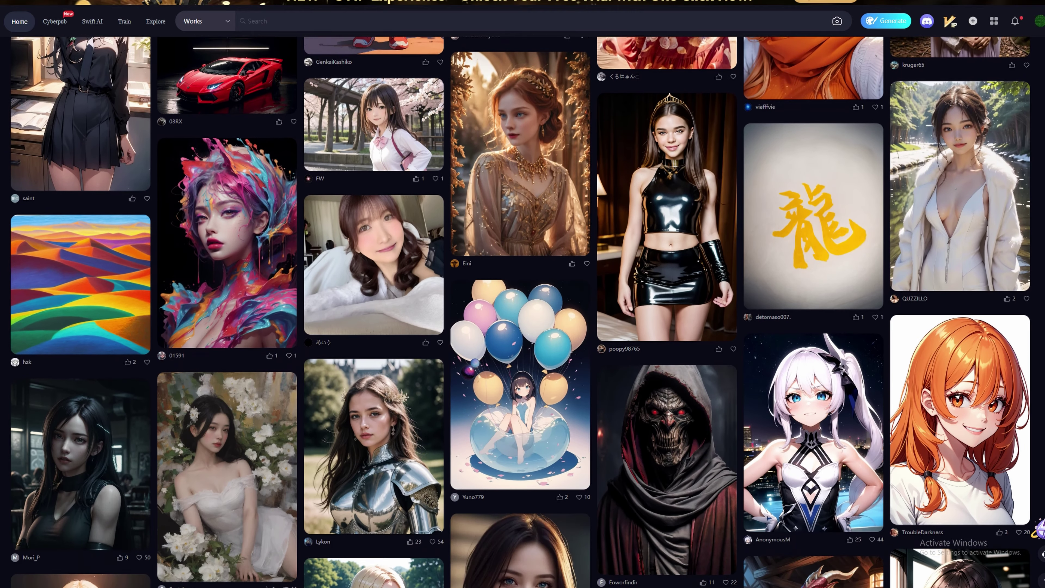
pyautogui.scroll(-8, 523, 294)
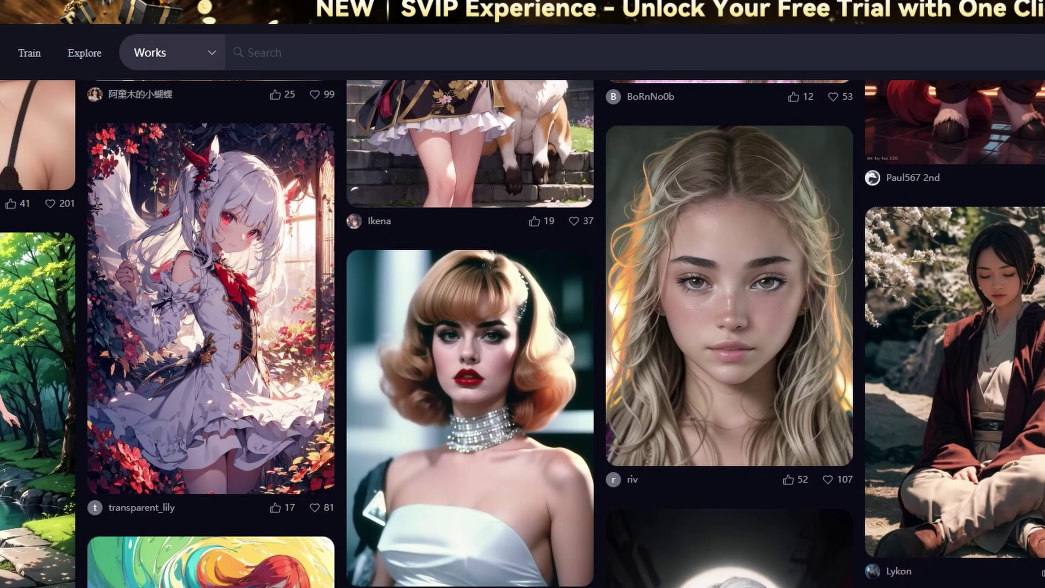
pyautogui.click(264, 21)
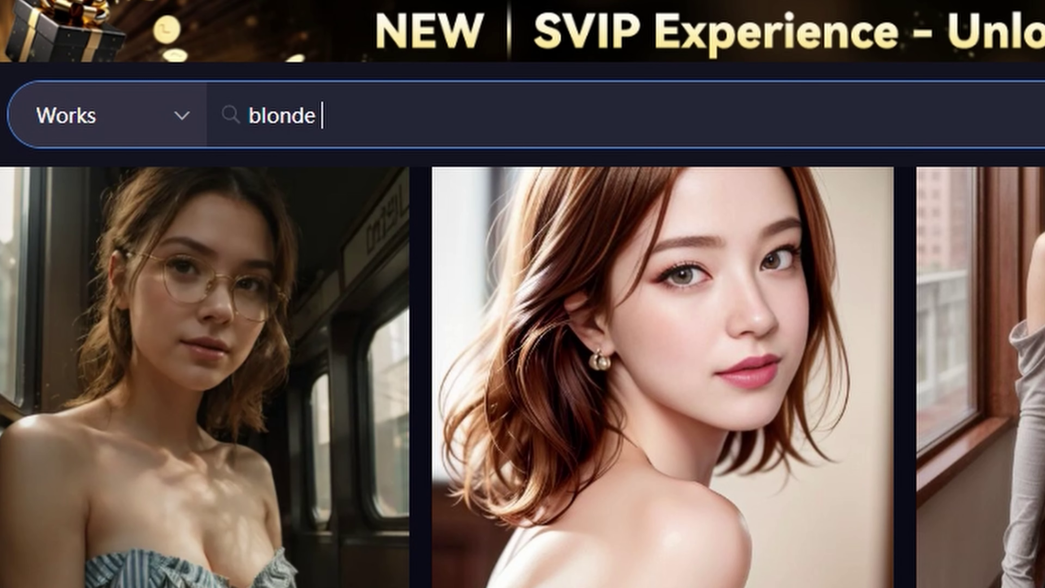
pyautogui.press('Return')
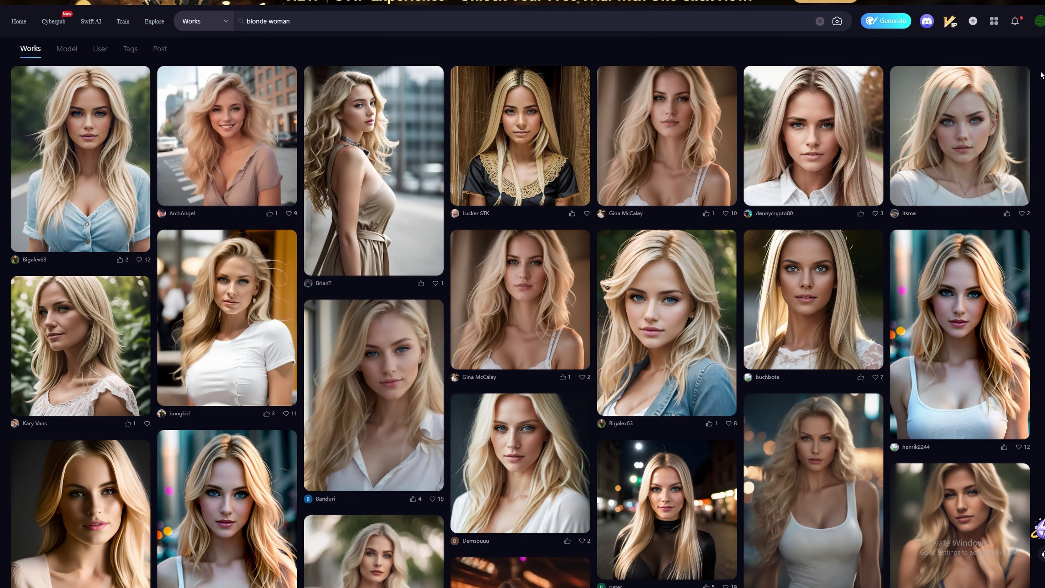
pyautogui.scroll(-10, 1041, 74)
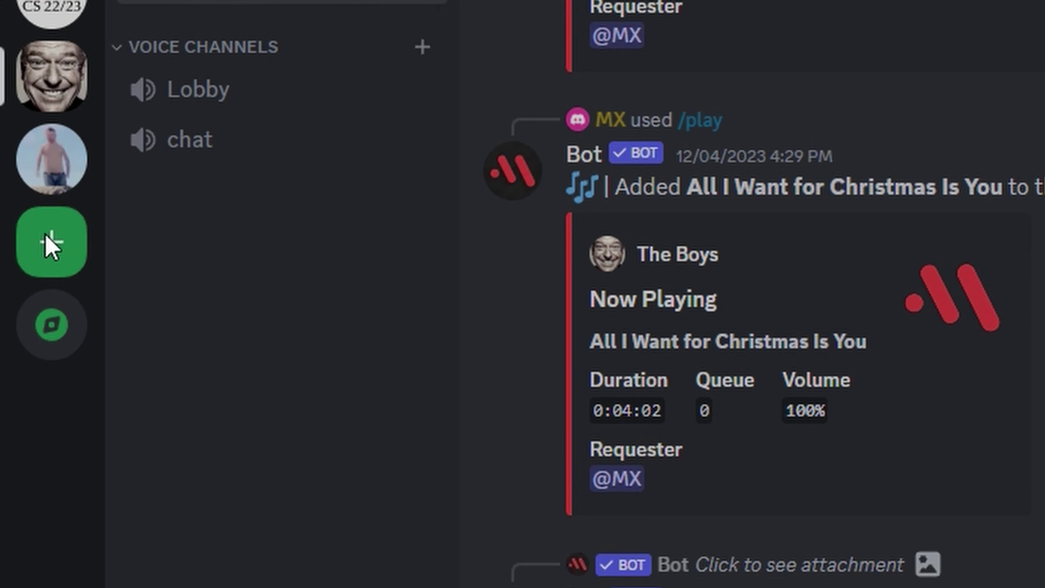
# Create a new Discord server of your own from scratch
pyautogui.click(49, 245)
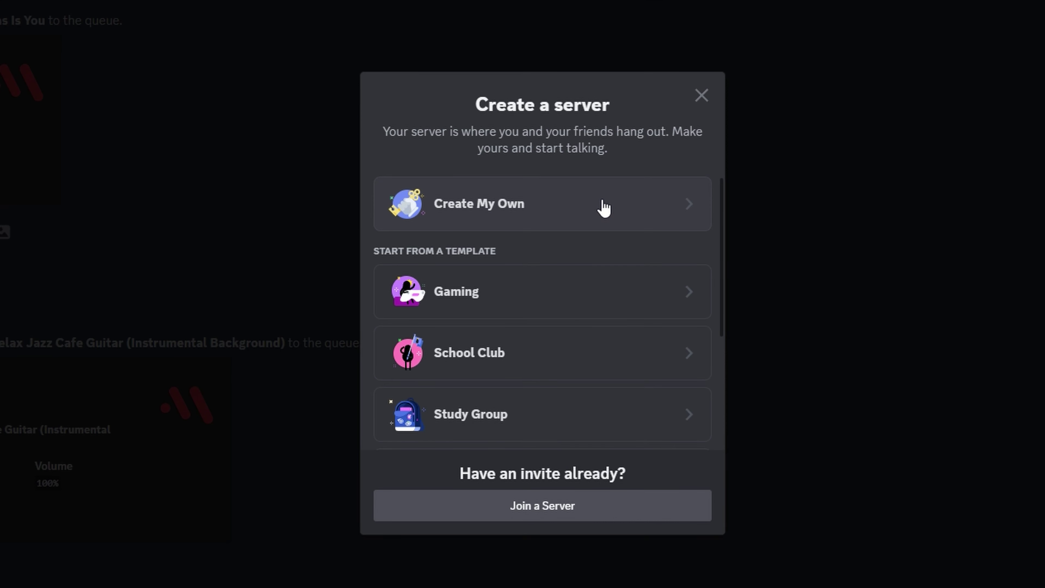
pyautogui.click(604, 205)
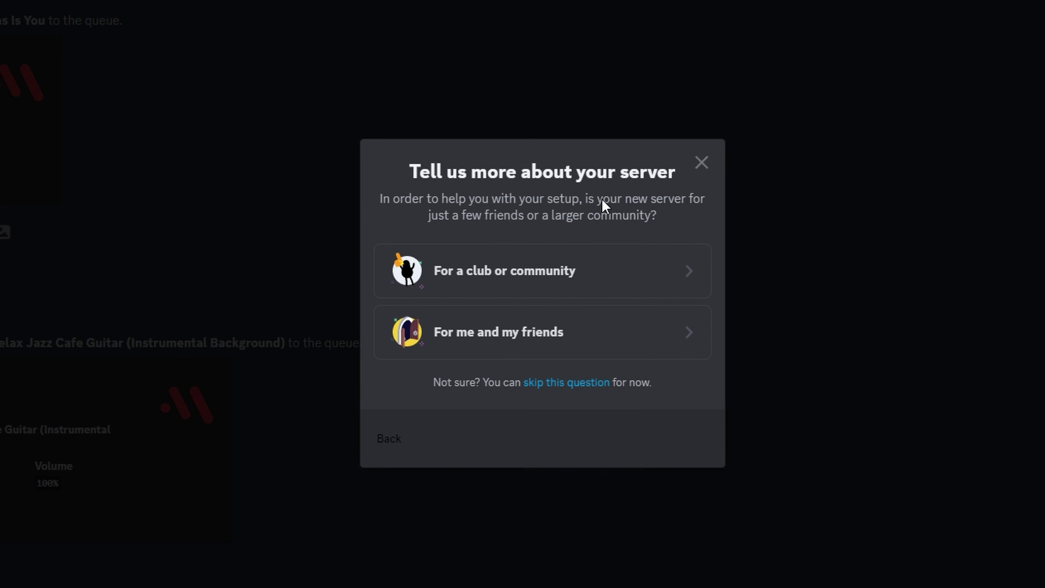
pyautogui.click(578, 384)
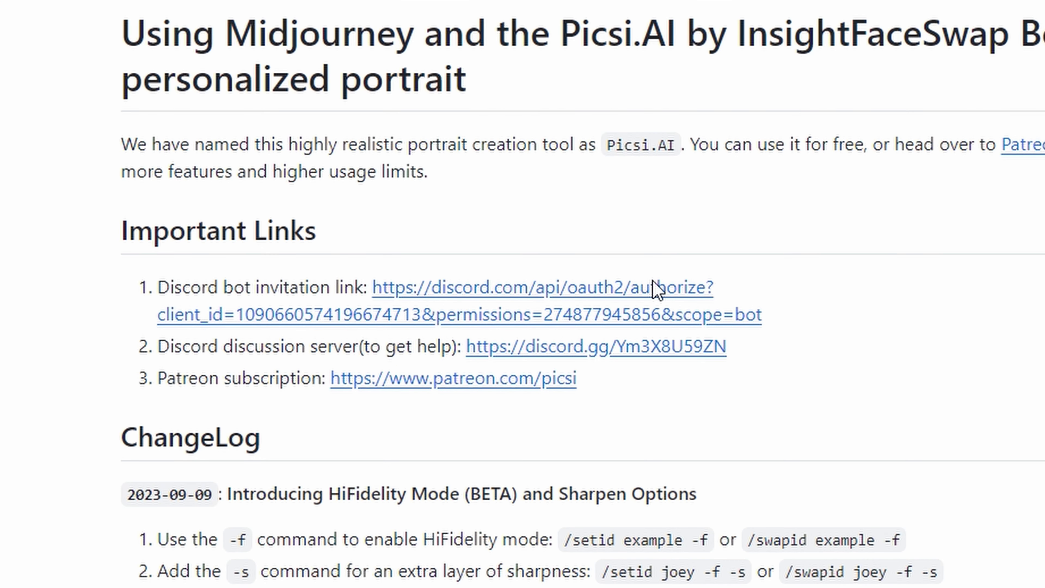
# Authorize the InsightFace bot into the AI server and pass the captcha
pyautogui.click(657, 289)
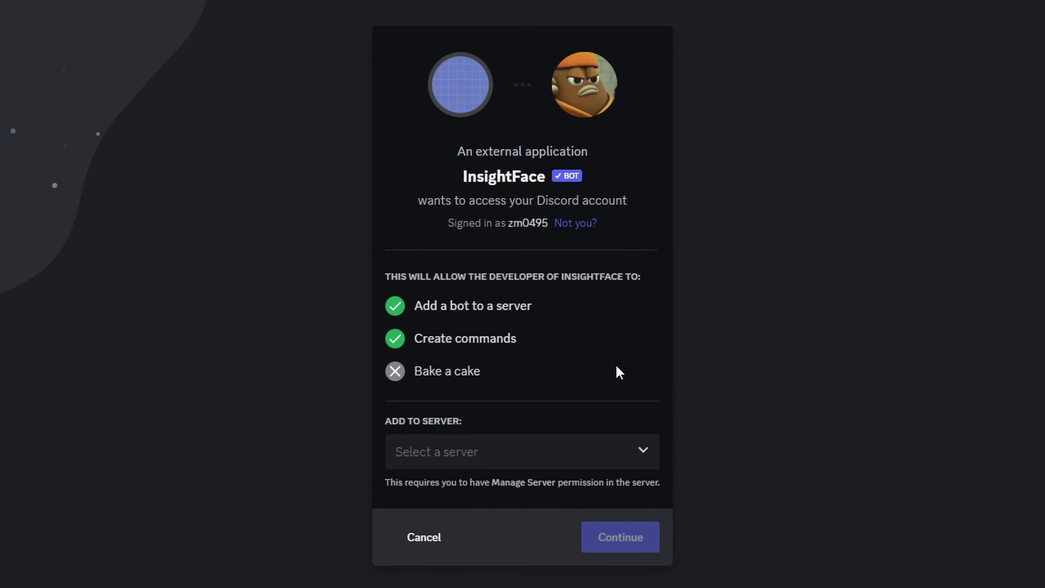
pyautogui.click(643, 451)
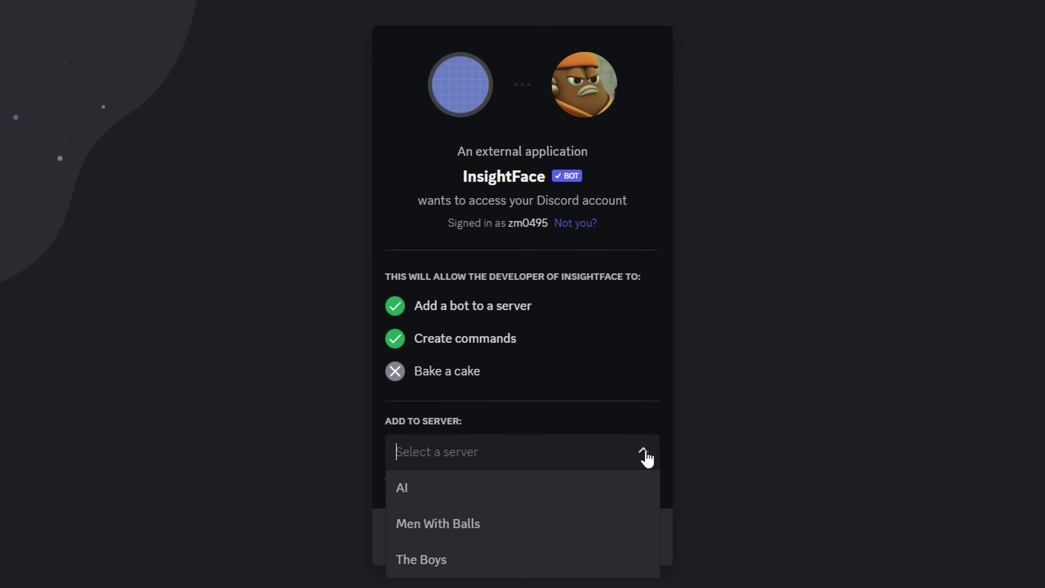
pyautogui.click(632, 499)
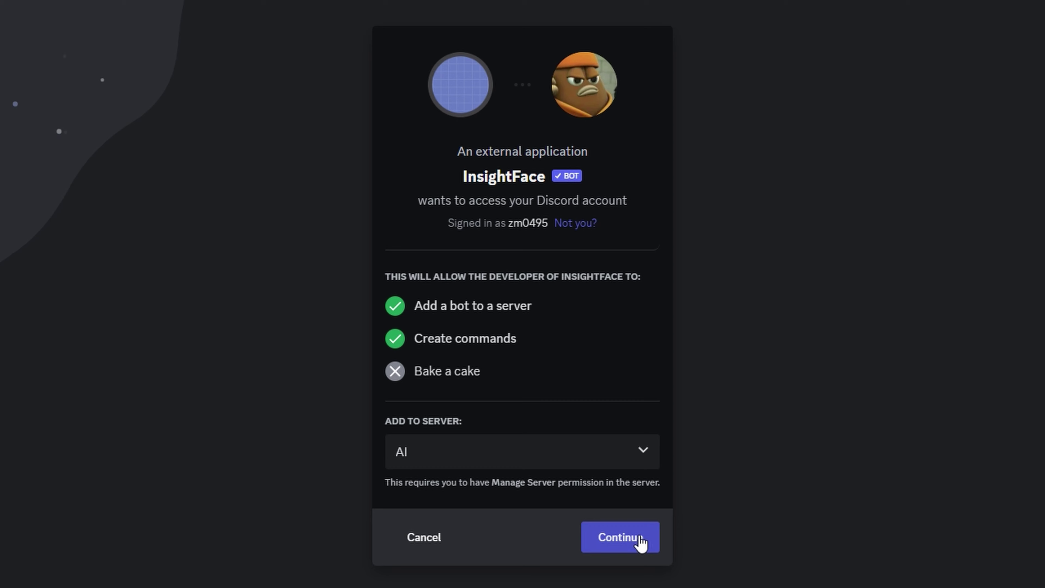
pyautogui.click(640, 543)
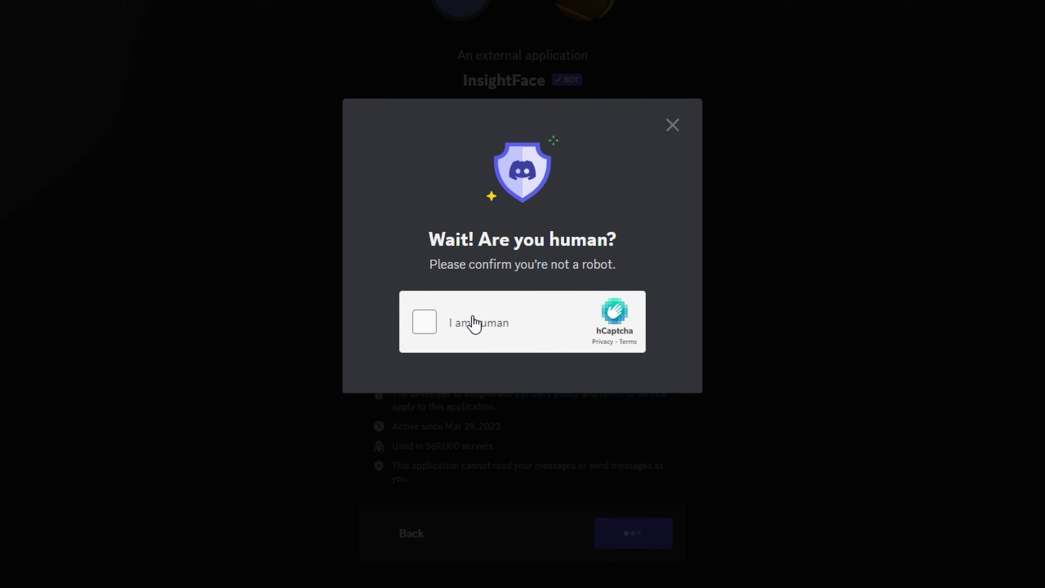
pyautogui.click(475, 324)
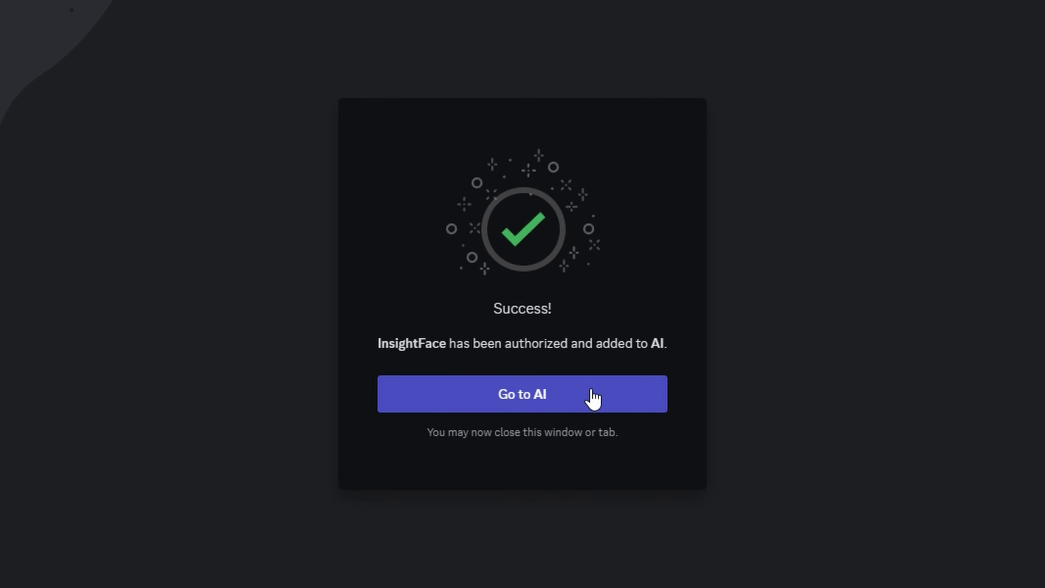
# In the AI server, save the face image as identity 'Jane' with /saveid
pyautogui.click(592, 396)
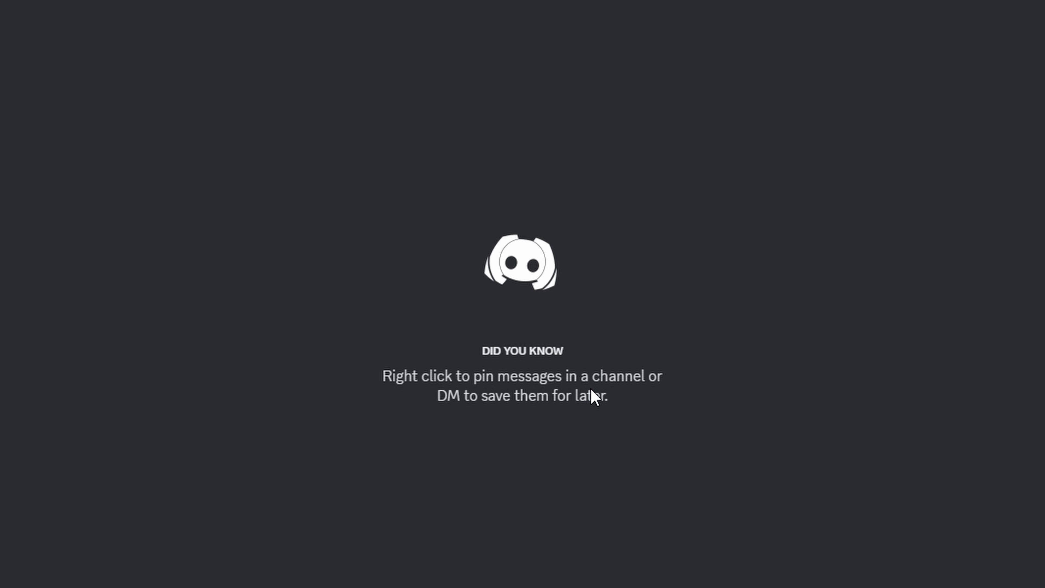
pyautogui.write('/saveid')
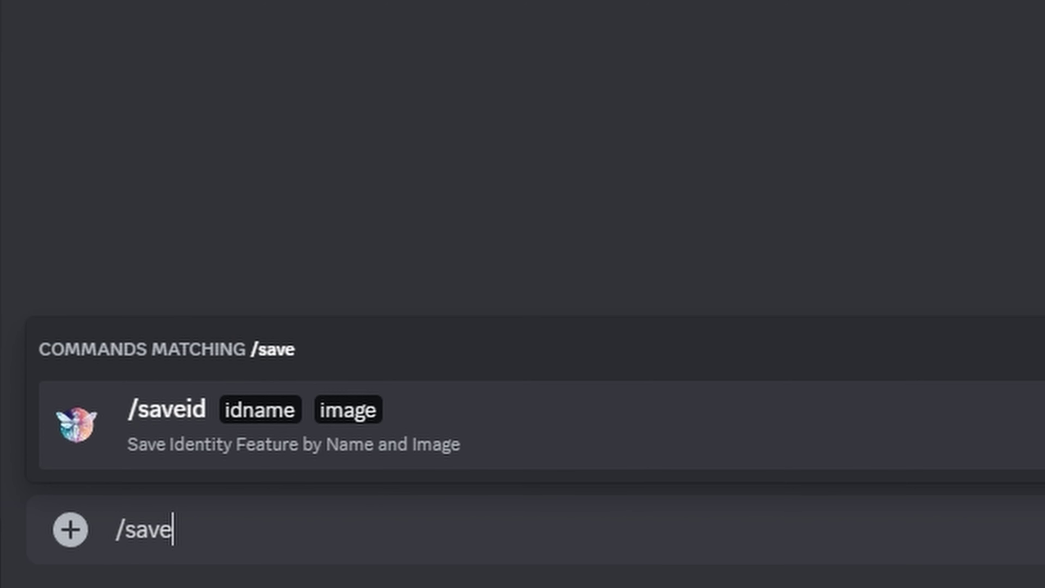
pyautogui.press('Return')
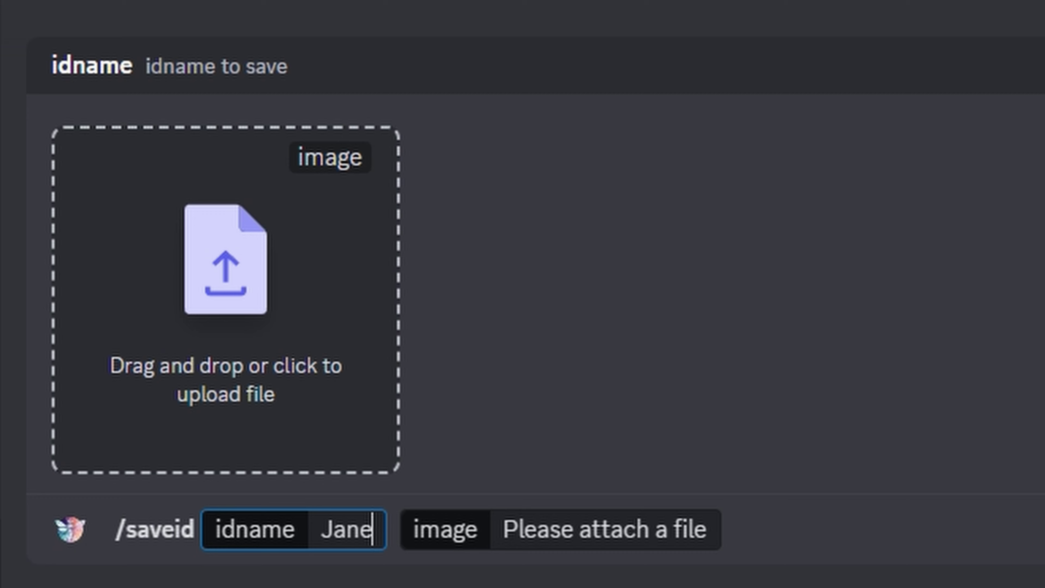
pyautogui.moveTo(650, 202); pyautogui.dragTo(268, 318)
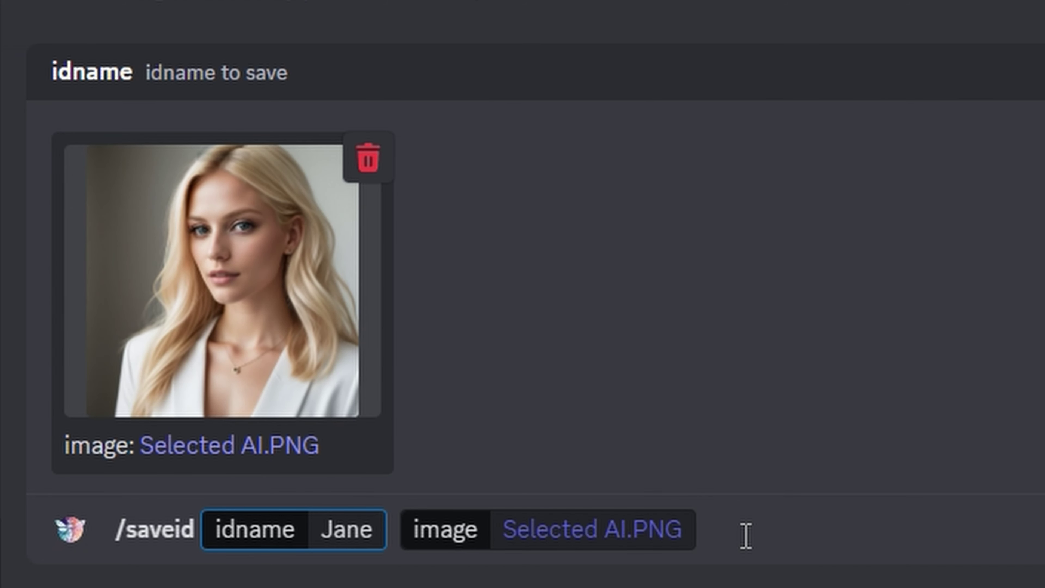
pyautogui.press('Return')
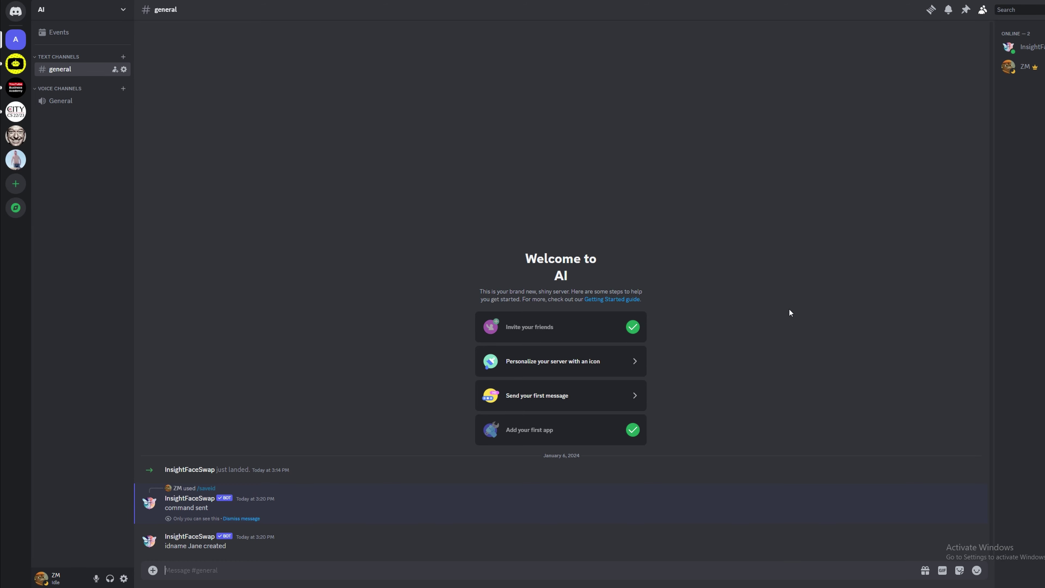
# Run /swapid with Jane on Similar face 1.PNG
pyautogui.write('/swapid')
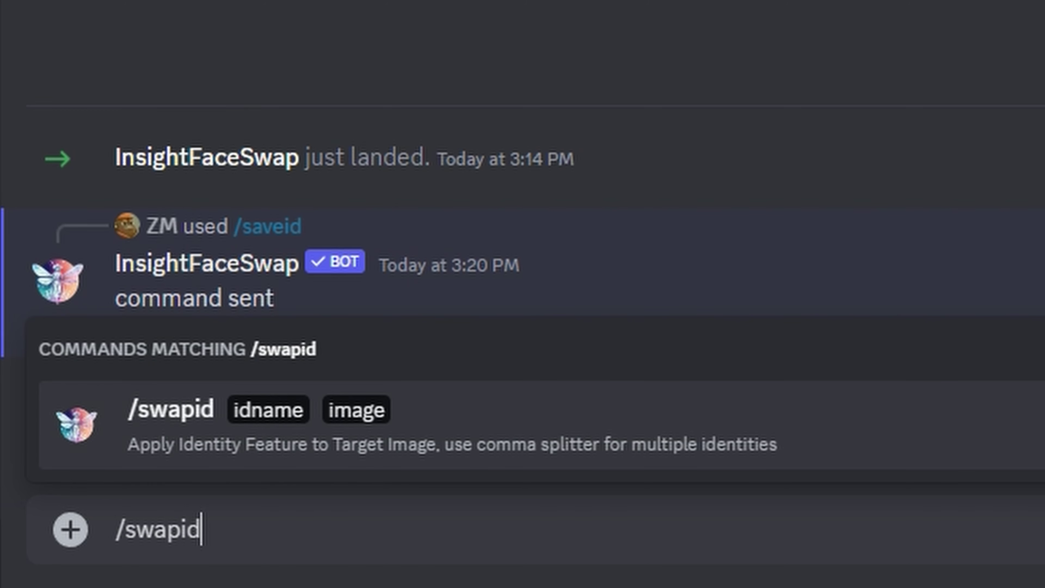
pyautogui.press('Tab')
pyautogui.write('Ja')
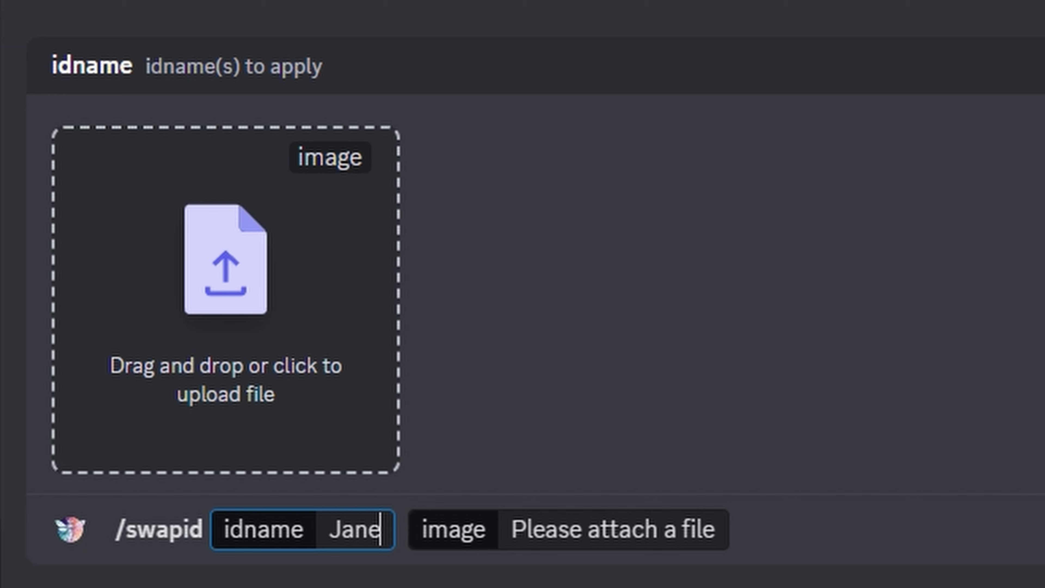
pyautogui.moveTo(1043, 123); pyautogui.dragTo(263, 329)
pyautogui.press('Return')
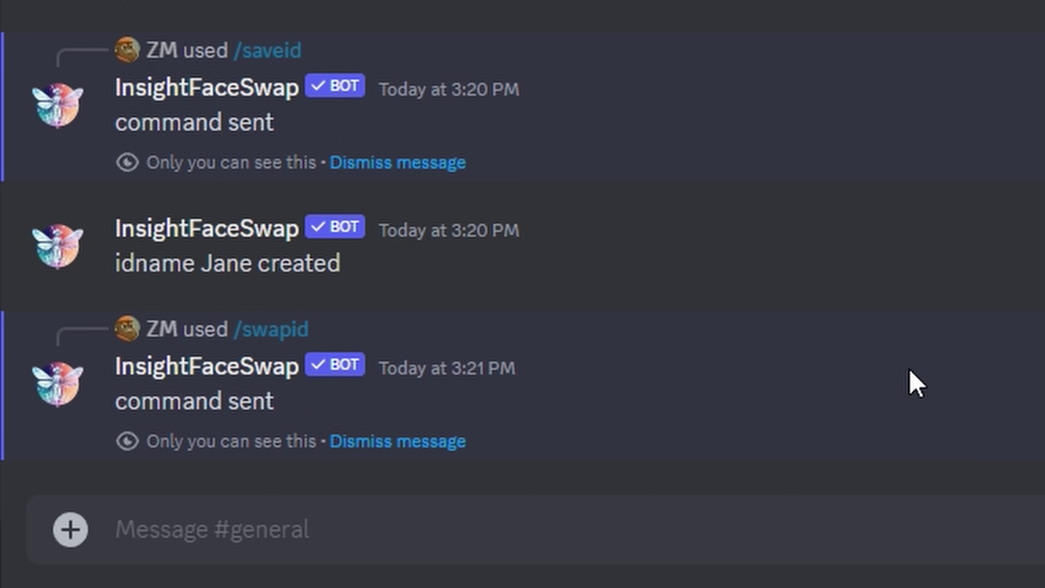
# Run /swapid again on Similar face 2.PNG
pyautogui.write('/s')
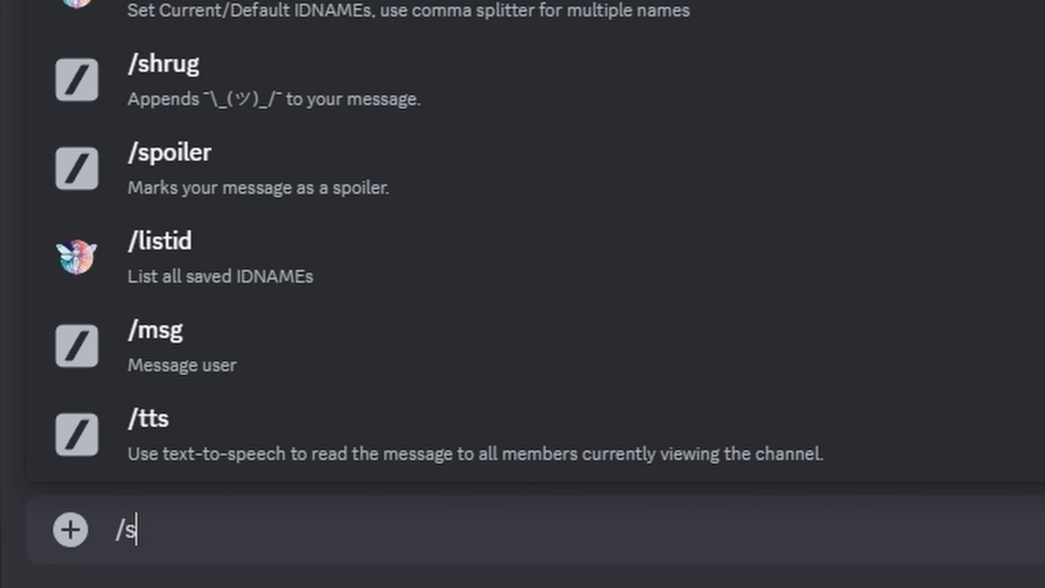
pyautogui.press('Return')
pyautogui.moveTo(1044, 288); pyautogui.dragTo(283, 354)
pyautogui.press('Return')
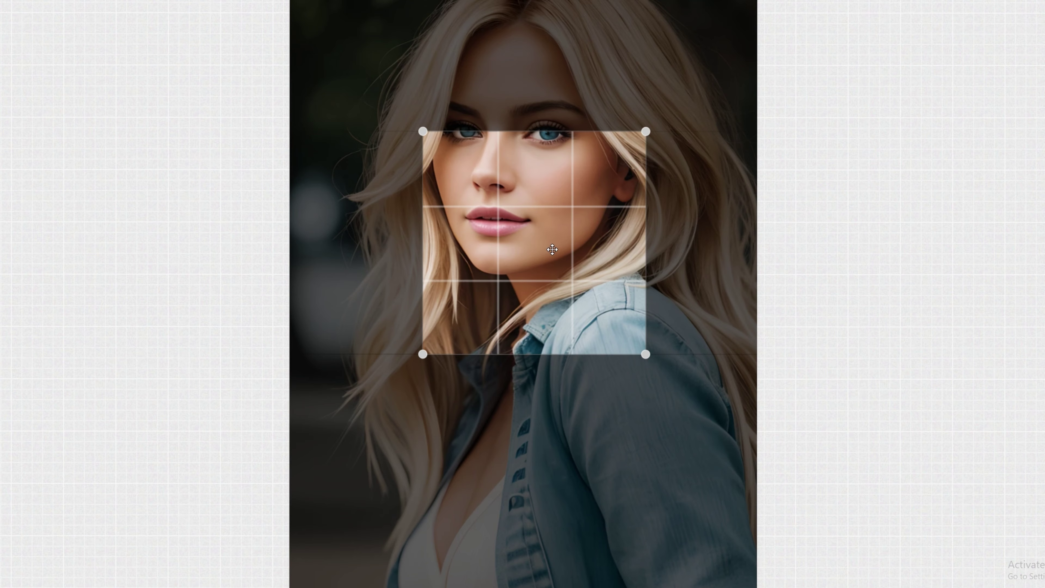
# Fit the crop rectangle around her face and upper body and apply the crop
pyautogui.moveTo(552, 250); pyautogui.dragTo(521, 222)
pyautogui.moveTo(584, 279); pyautogui.dragTo(725, 425)
pyautogui.moveTo(366, 352); pyautogui.dragTo(387, 335)
pyautogui.moveTo(334, 407); pyautogui.dragTo(306, 434)
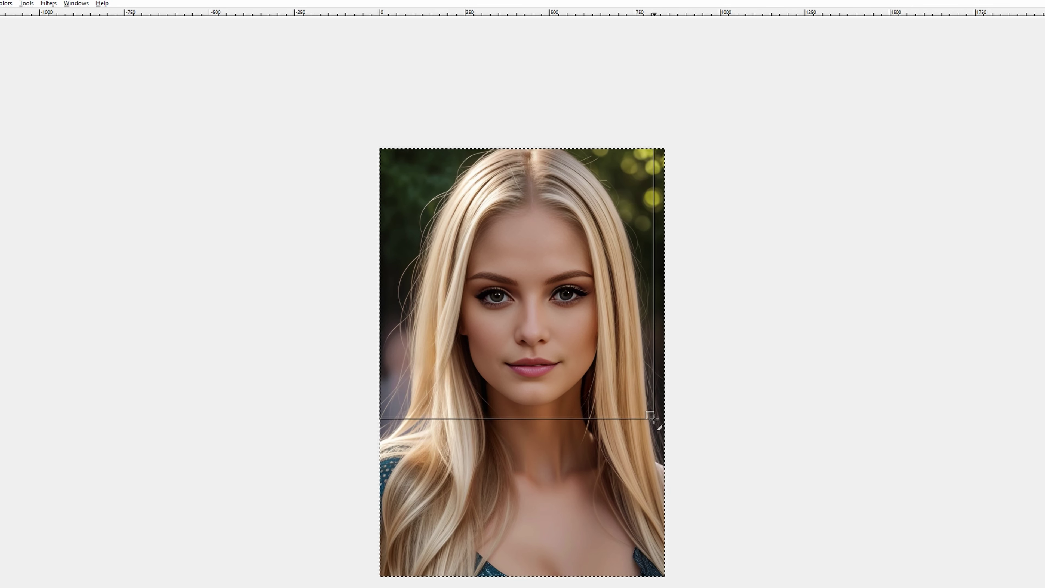
pyautogui.press('Return')
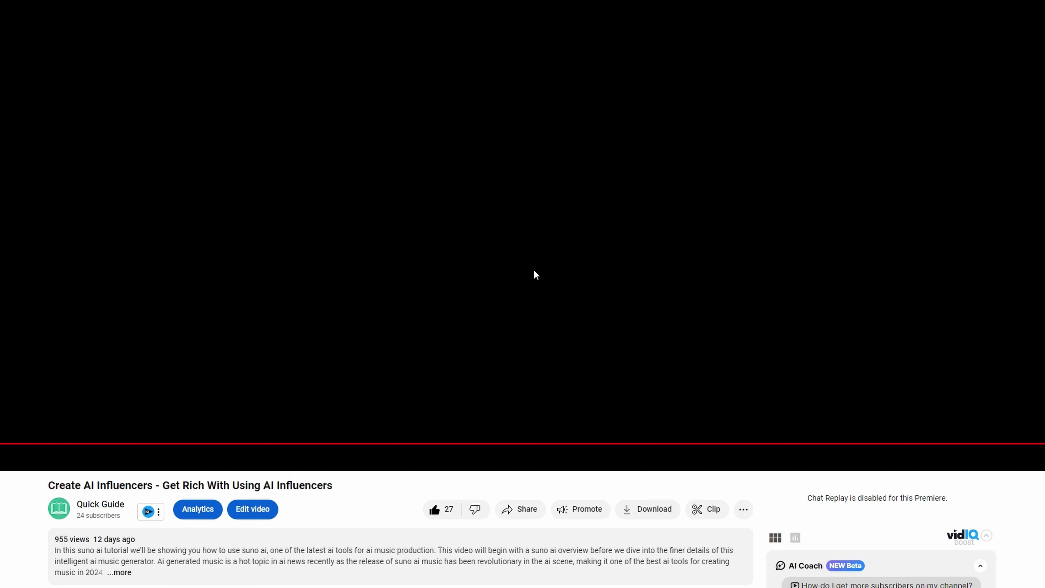
# Scroll down to the video's comments and follow the Leonardo AI link
pyautogui.scroll(-5, 533, 269)
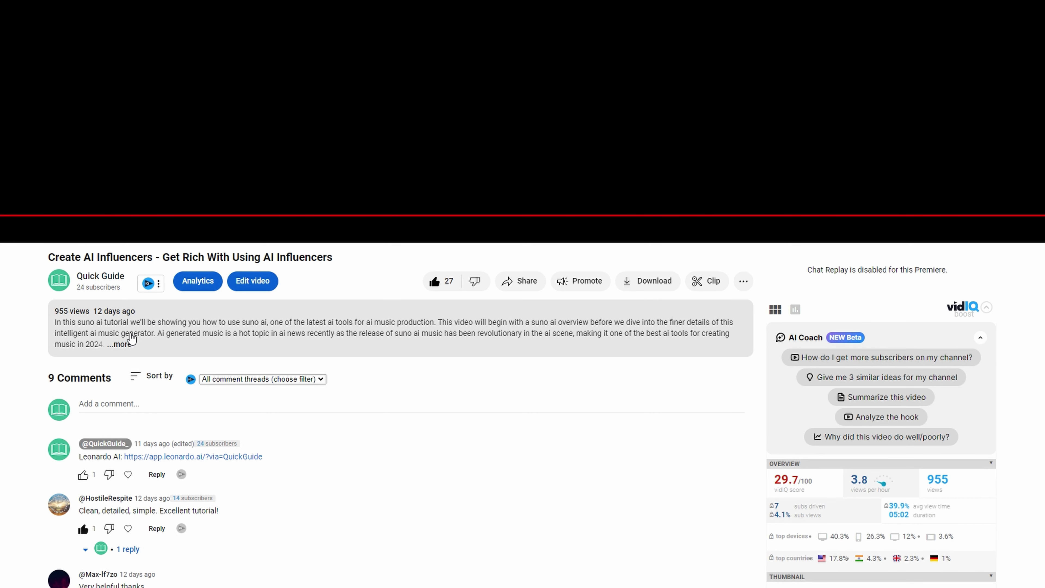
pyautogui.scroll(-4, 131, 340)
pyautogui.moveTo(263, 292); pyautogui.dragTo(79, 293)
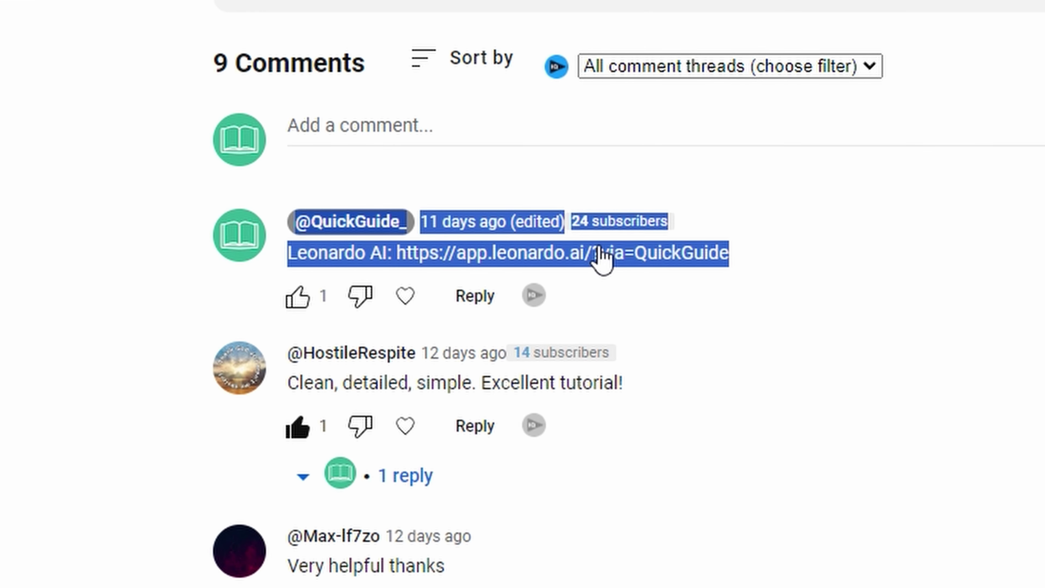
pyautogui.click(603, 255)
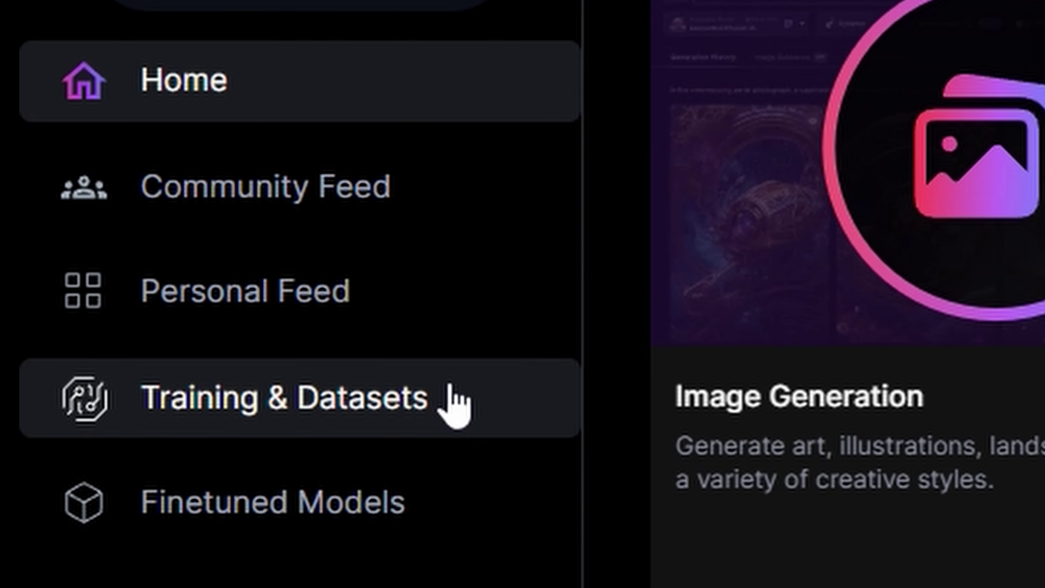
# Create a dataset named 'Jane' with description 'My AI influencer: jane'
pyautogui.click(452, 401)
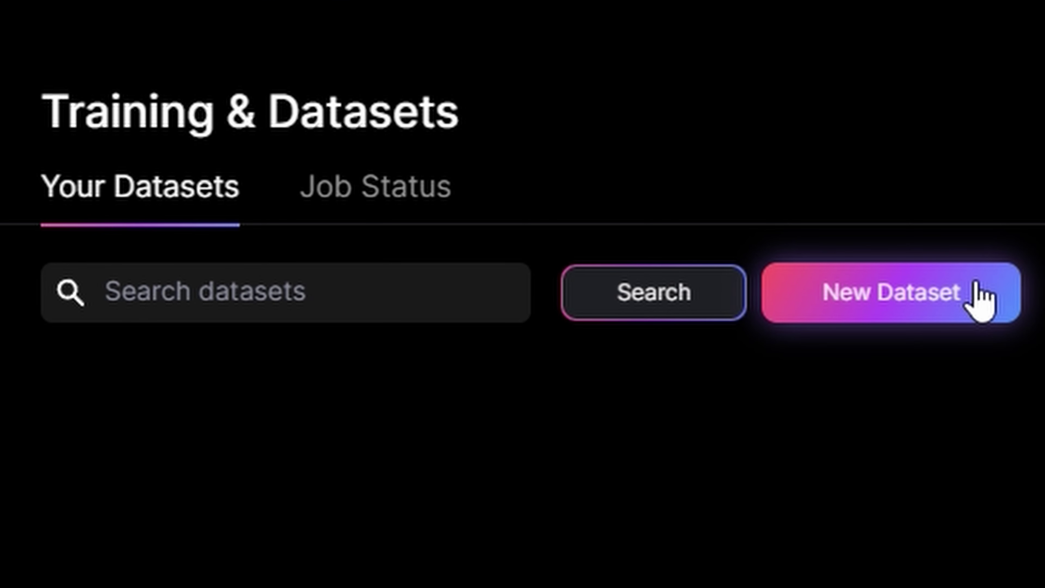
pyautogui.click(982, 294)
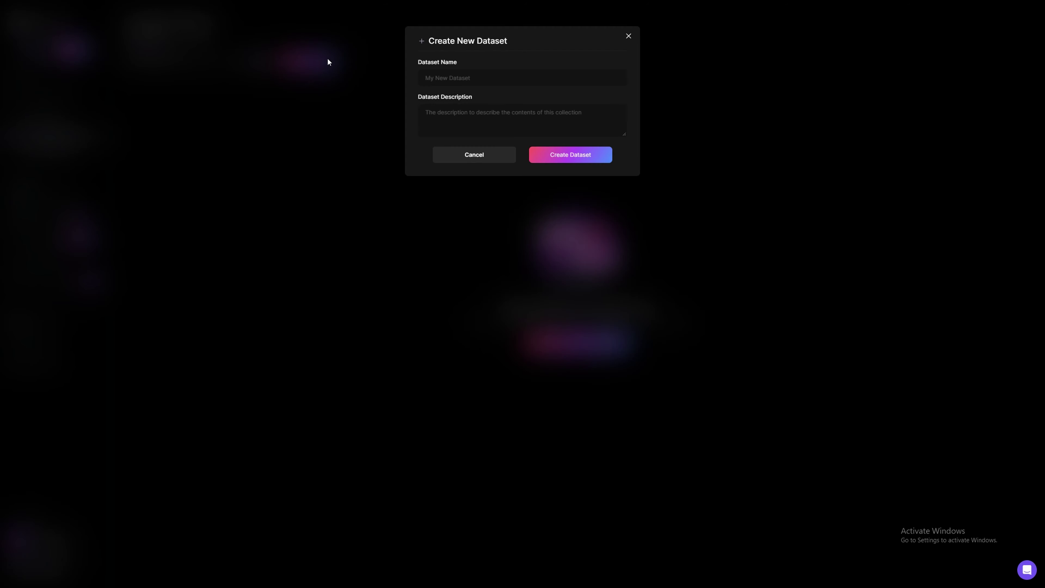
pyautogui.click(455, 78)
pyautogui.write('Jane')
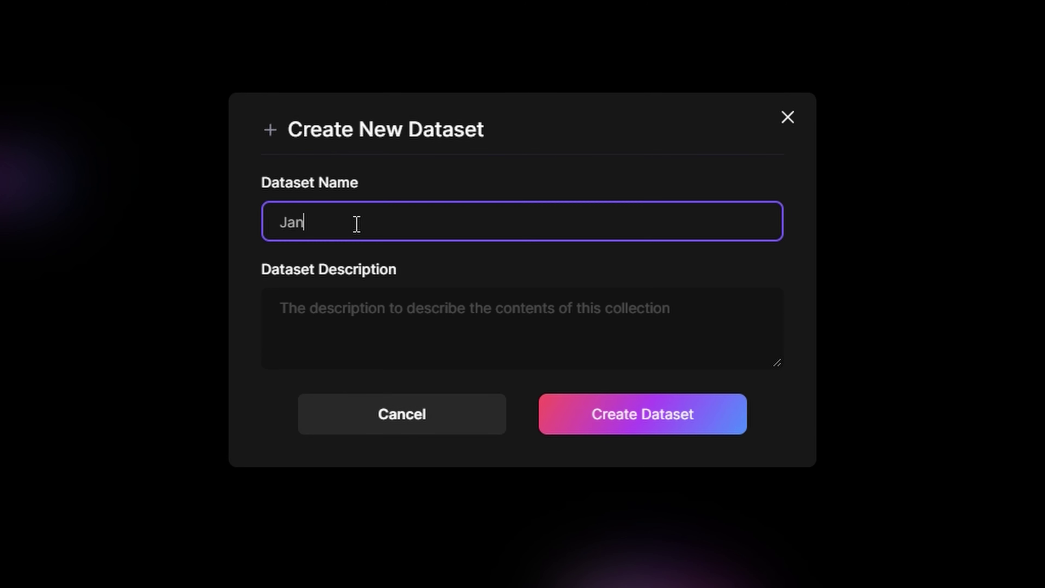
pyautogui.click(503, 115)
pyautogui.write('My AI influencer')
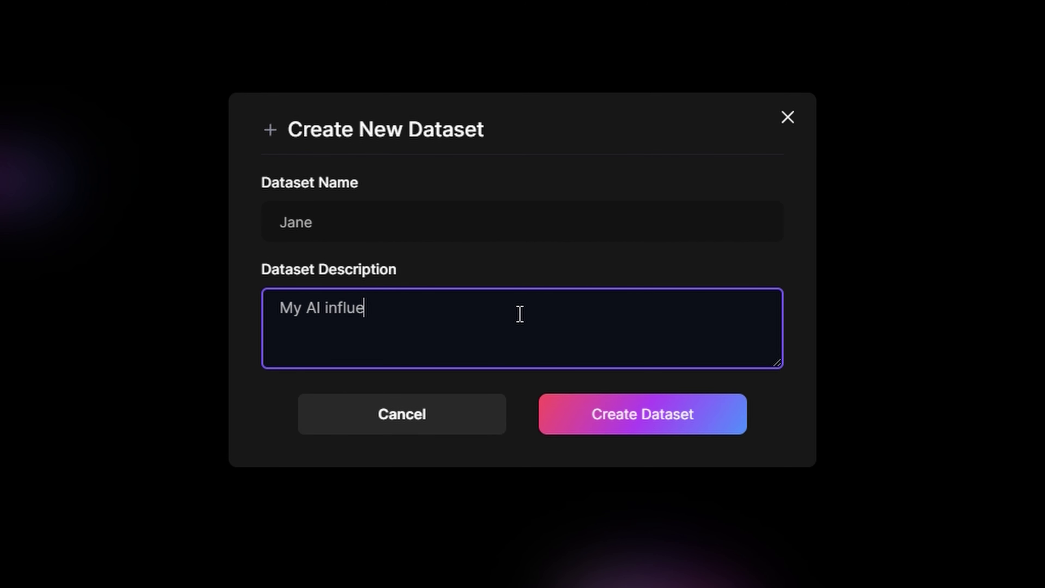
pyautogui.write(': jane')
pyautogui.click(618, 420)
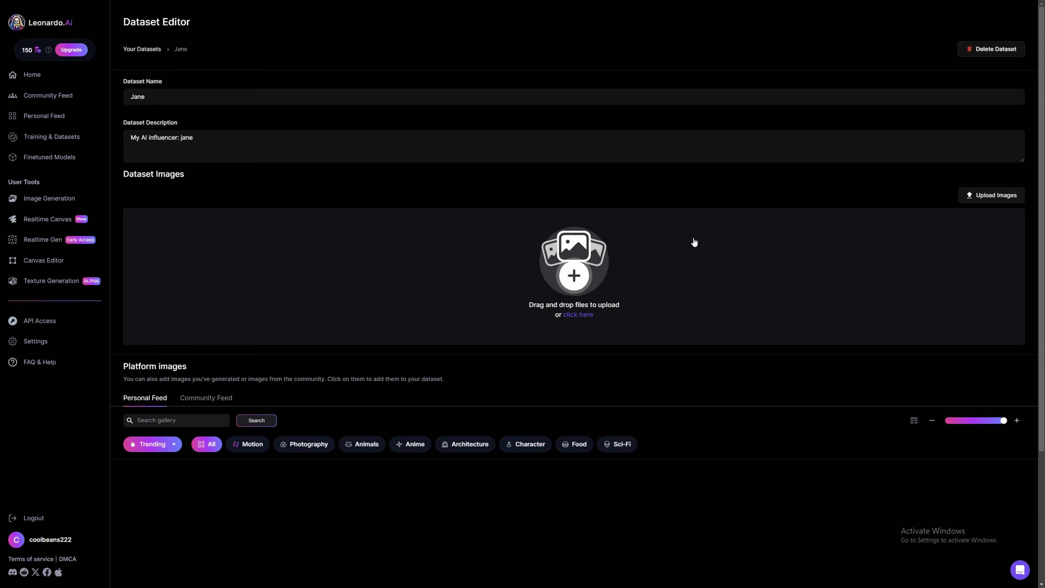
# Drag the two selected blonde photos from File Explorer into the Jane dataset
pyautogui.hotkey('alt', 'Tab')
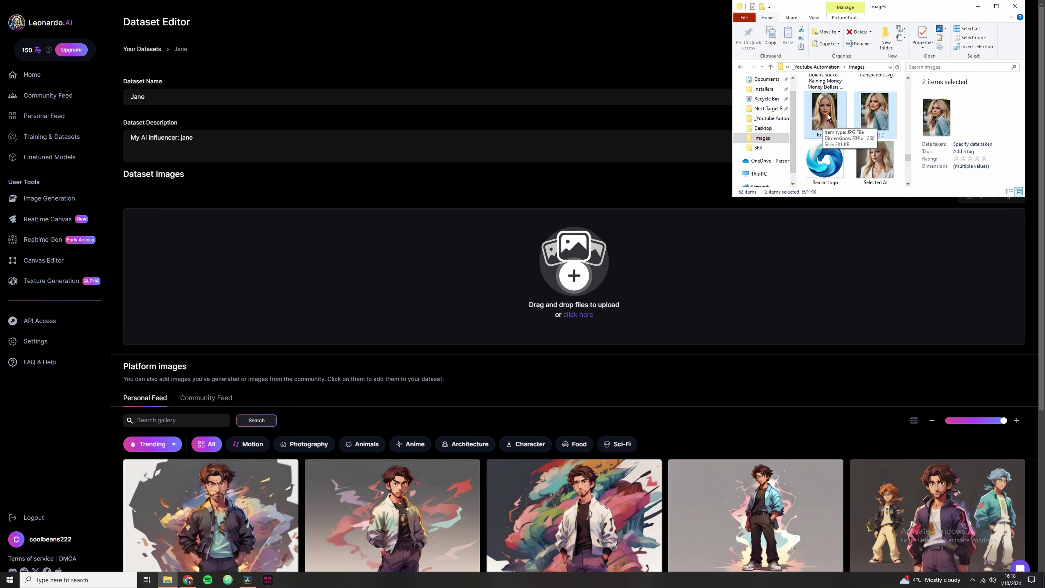
pyautogui.moveTo(827, 114); pyautogui.dragTo(626, 277)
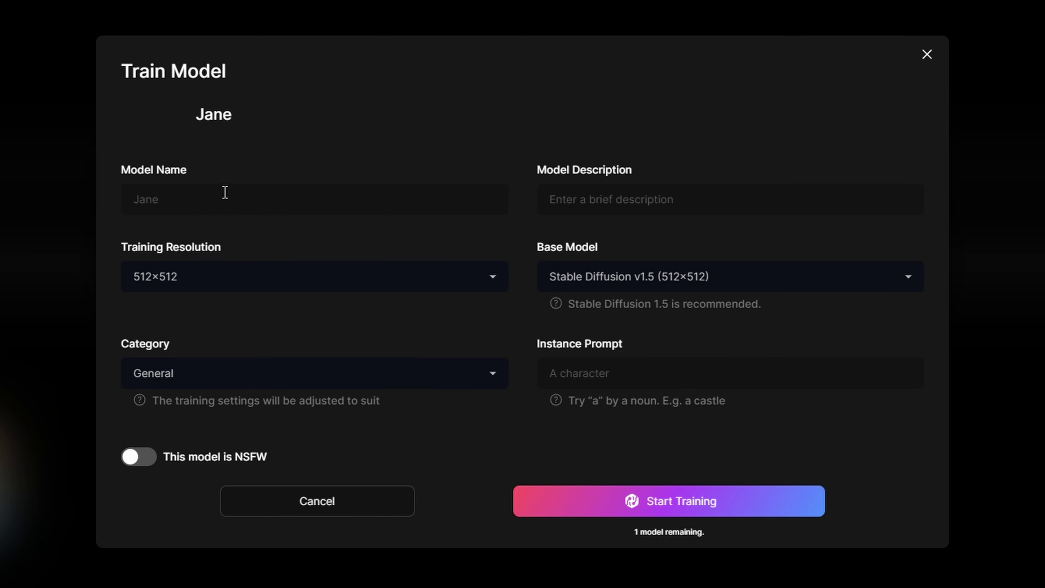
# Set training to 512×512, Characters category, Stable Diffusion v1.5, with instance prompt 'Jane'
pyautogui.click(233, 277)
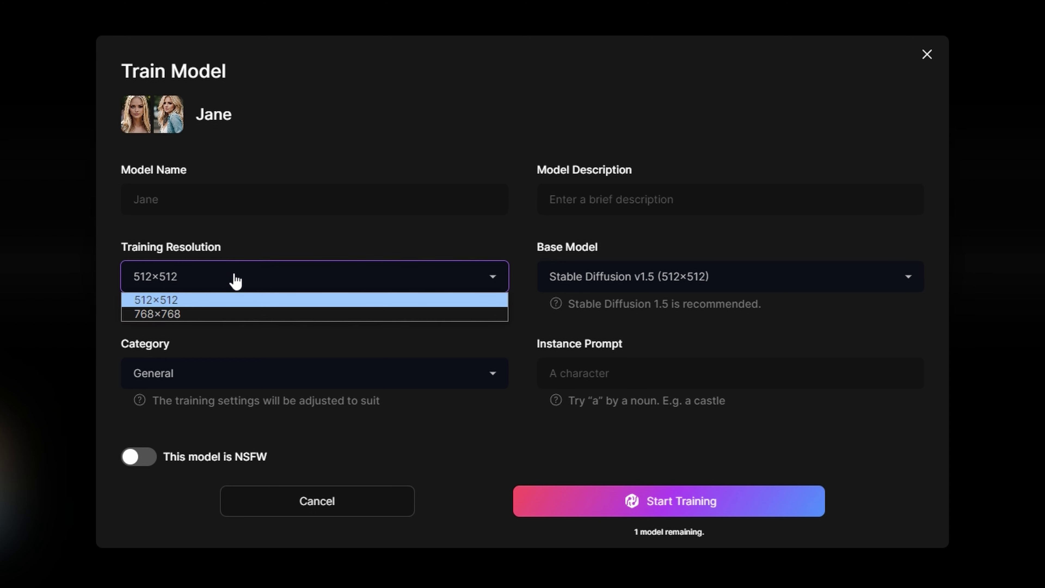
pyautogui.click(194, 301)
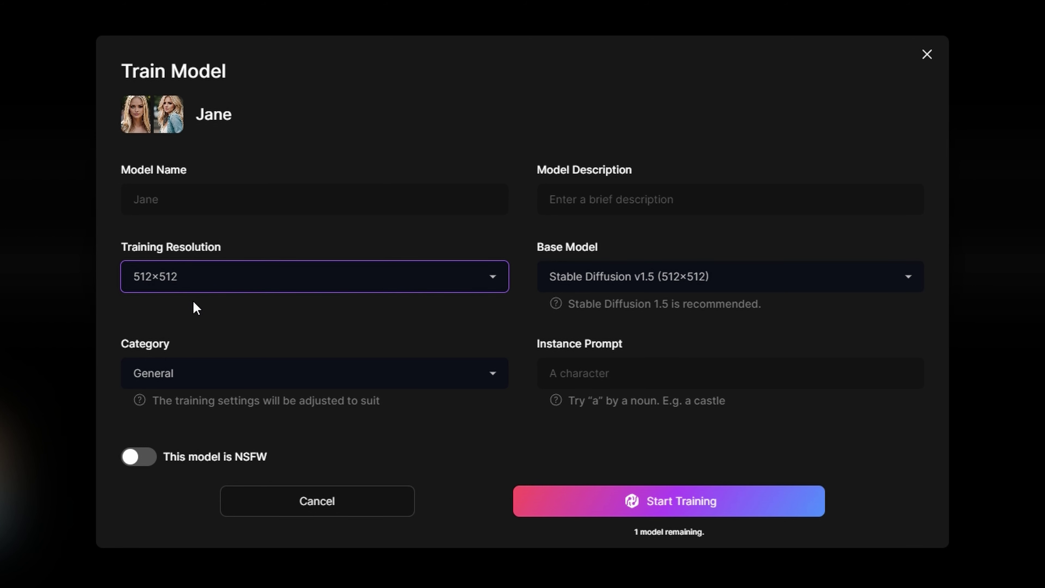
pyautogui.click(230, 373)
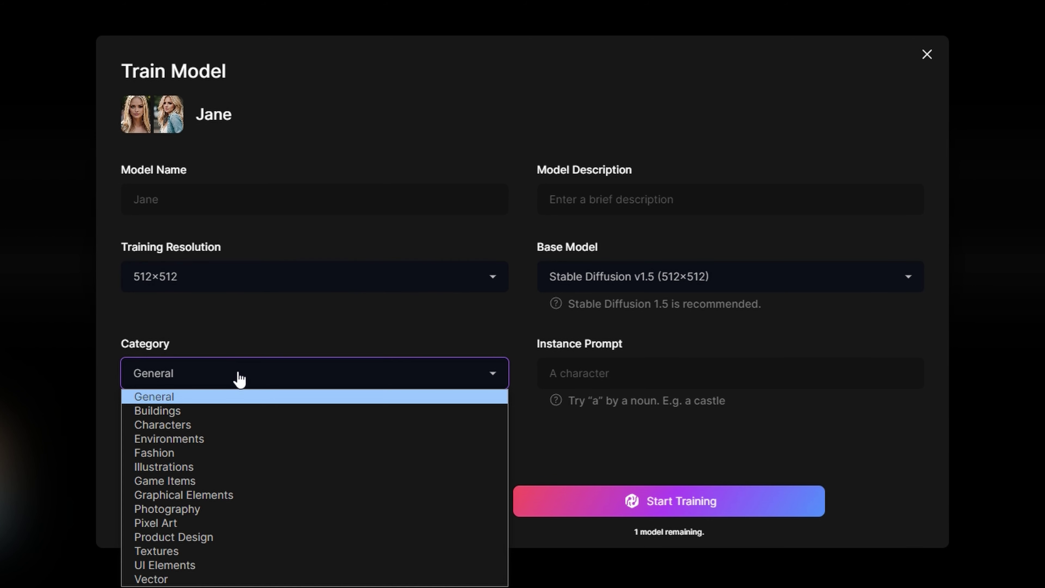
pyautogui.click(186, 424)
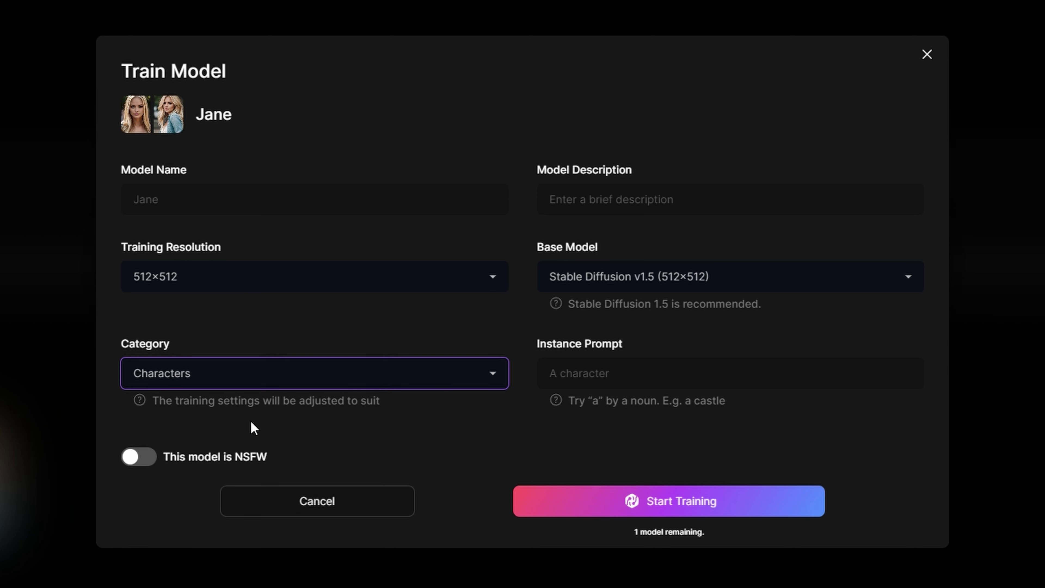
pyautogui.click(686, 279)
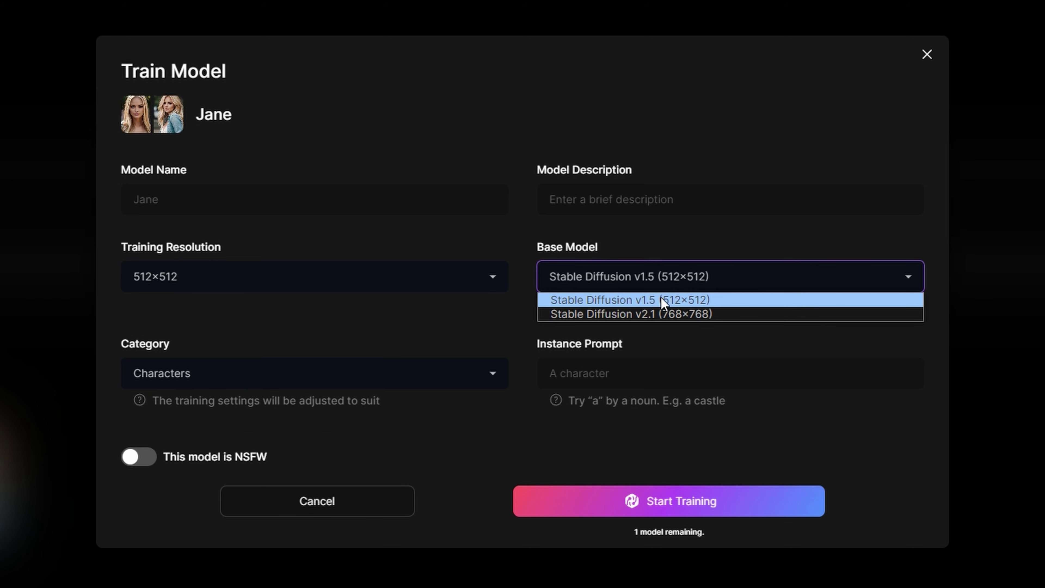
pyautogui.click(670, 300)
pyautogui.click(628, 369)
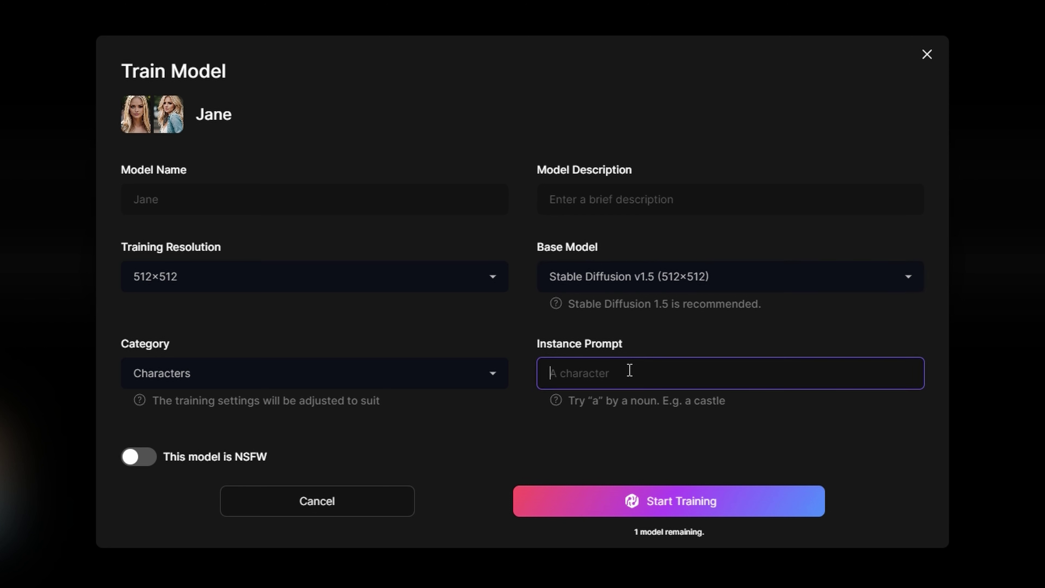
pyautogui.write('Jane')
# Start training Jane, then open the Jane model from Your Models in Image Generation
pyautogui.click(749, 502)
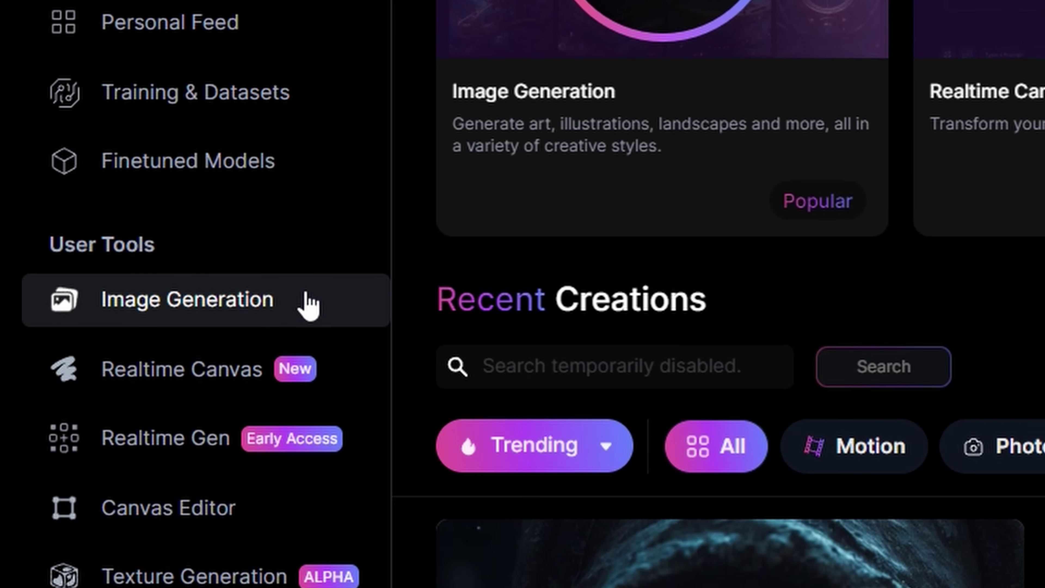
pyautogui.click(309, 305)
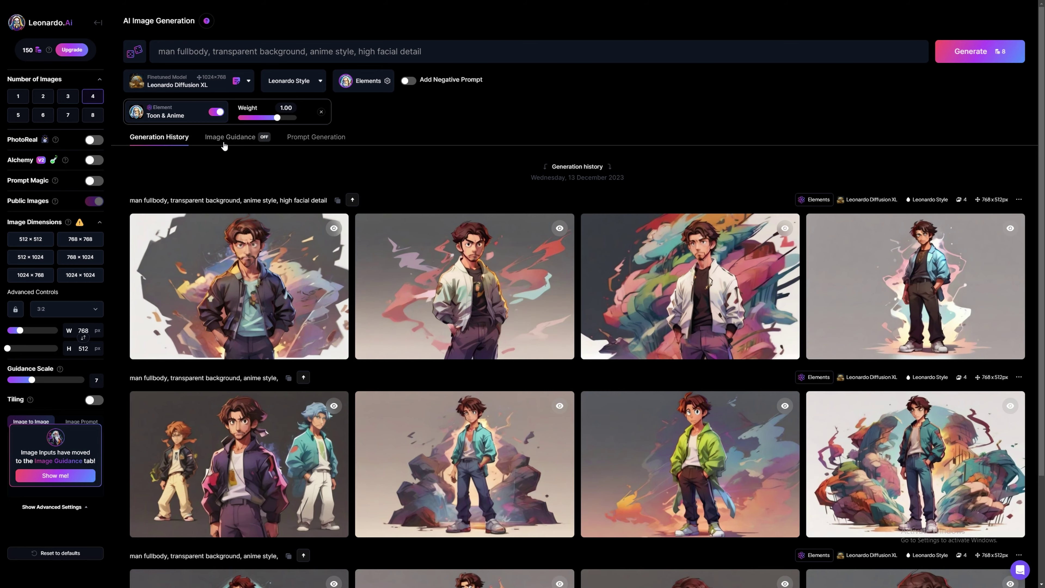
pyautogui.click(243, 82)
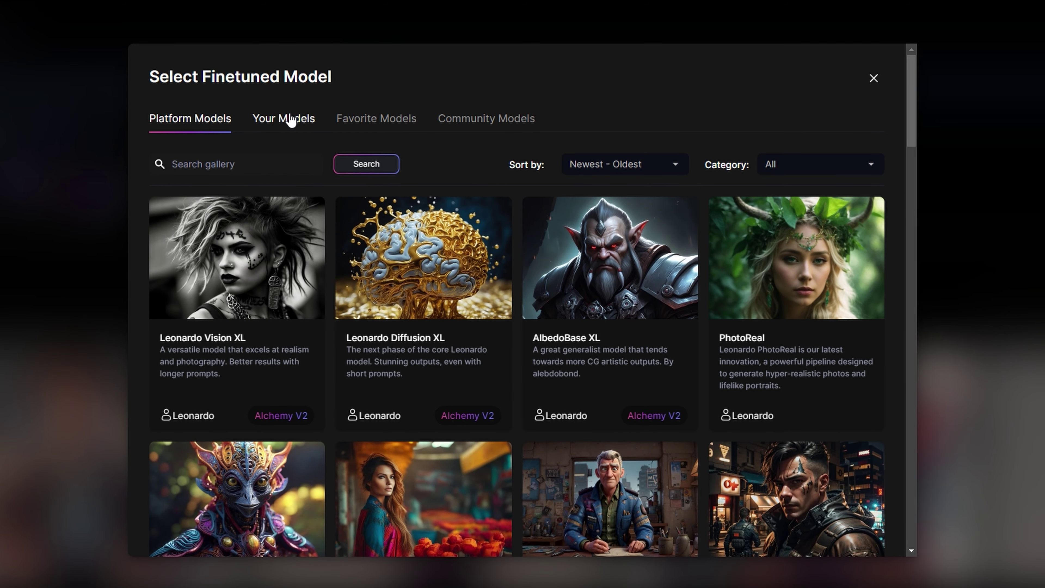
pyautogui.click(291, 120)
pyautogui.moveTo(253, 273)
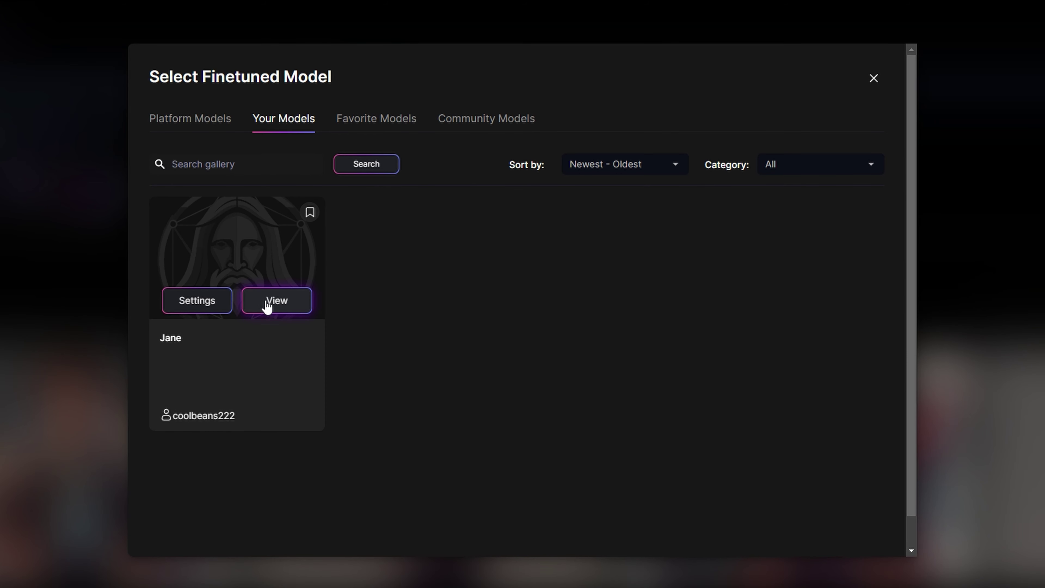
pyautogui.click(281, 301)
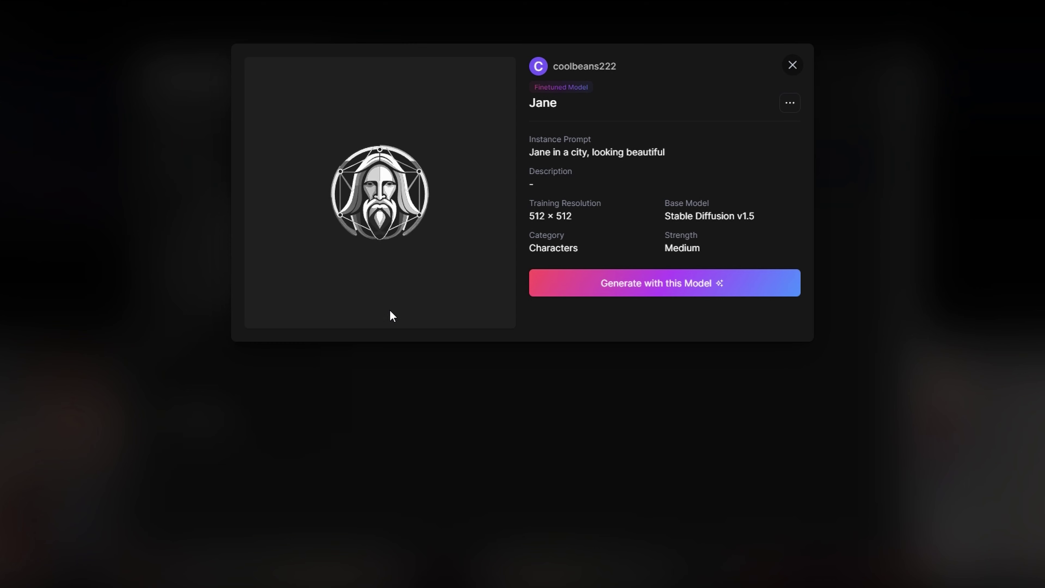
# Generate four images from the prompt 'Jane, beautiful in a white t-shirt and jeans'
pyautogui.click(660, 292)
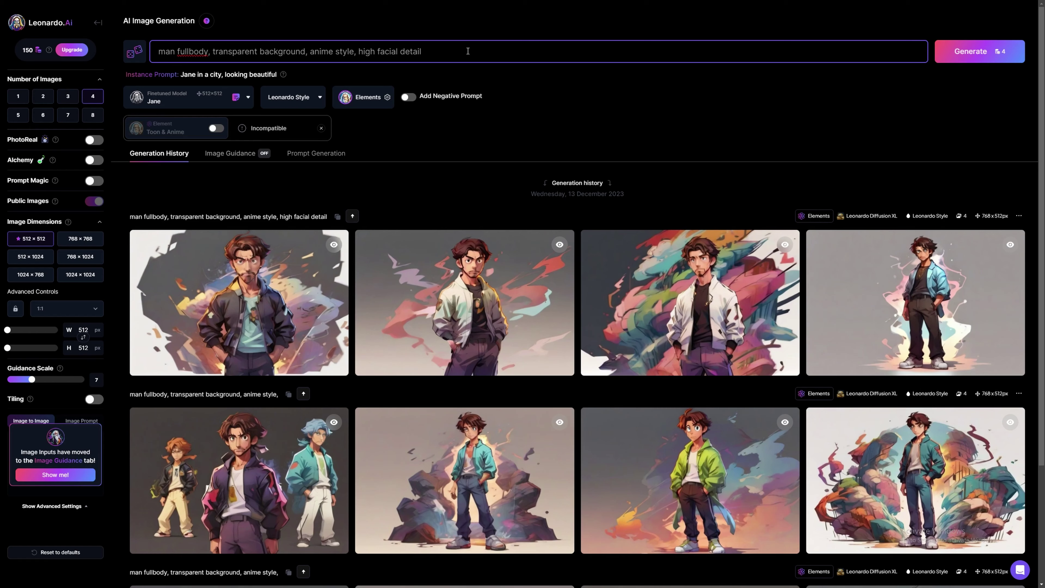
pyautogui.moveTo(468, 52); pyautogui.dragTo(154, 52)
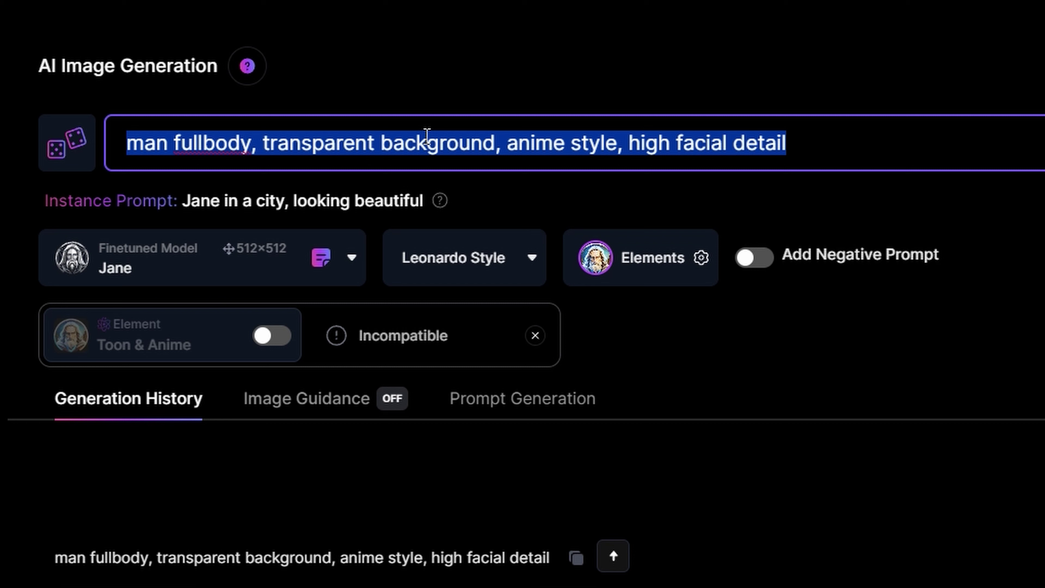
pyautogui.write('Jane')
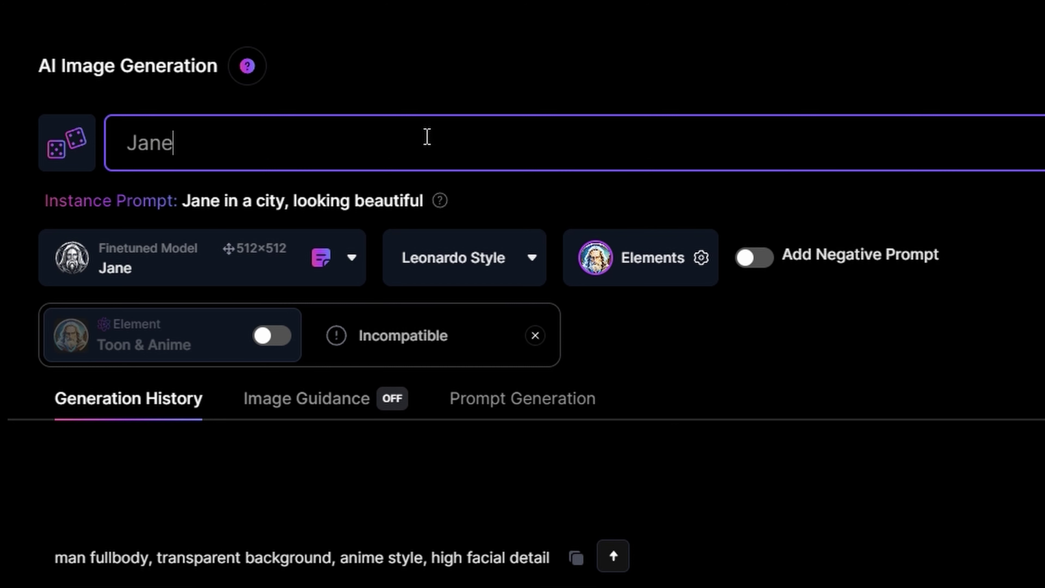
pyautogui.write(', beautiful in ')
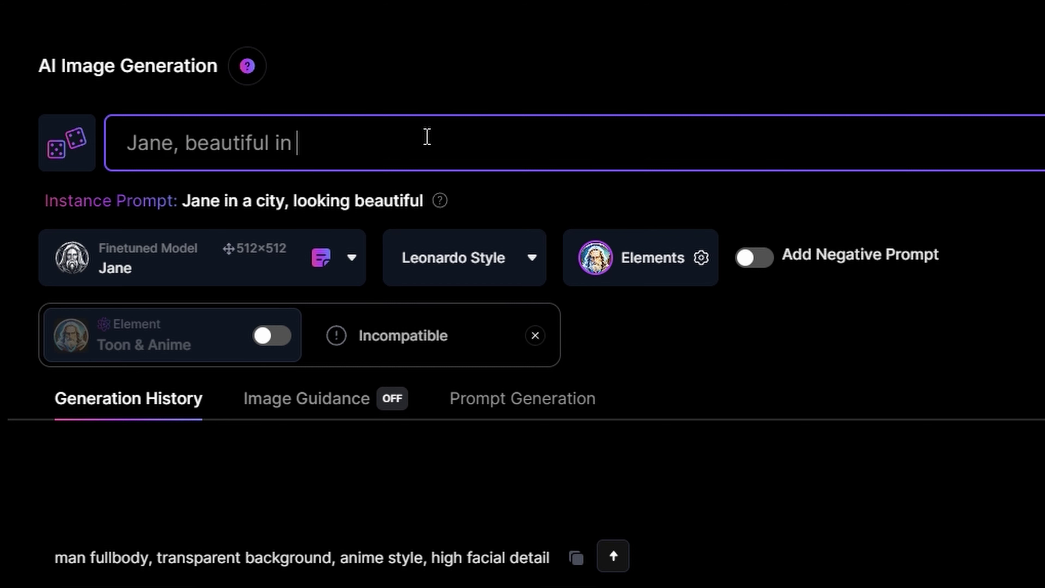
pyautogui.write('a white tshirt and jeans')
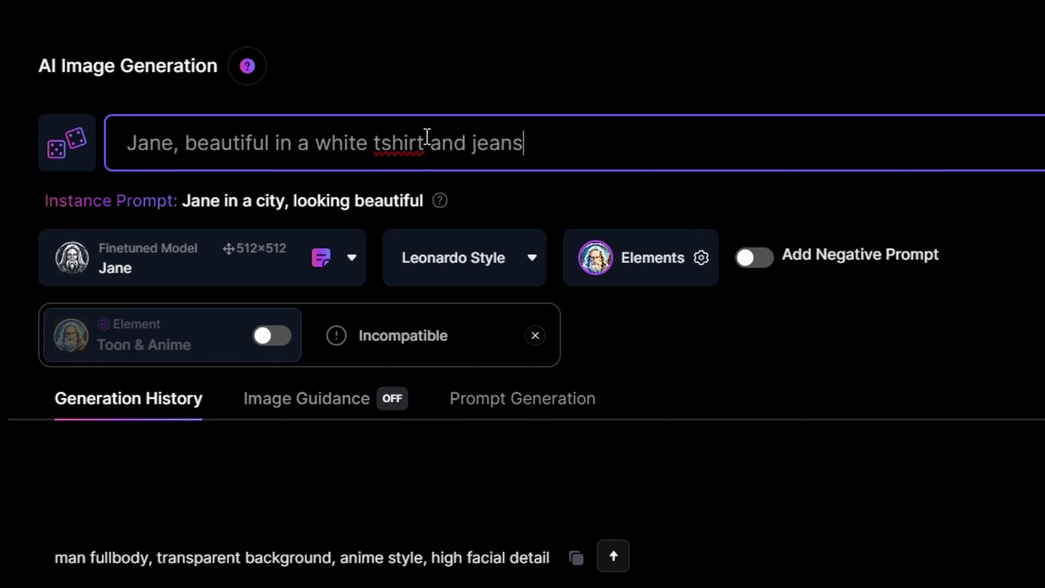
pyautogui.click(381, 143)
pyautogui.write('-')
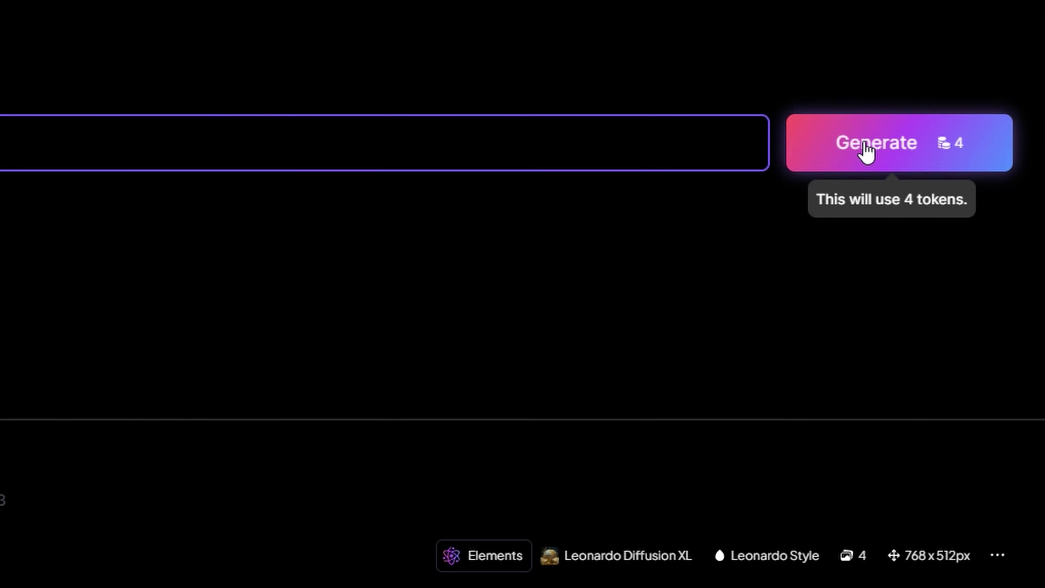
pyautogui.click(872, 152)
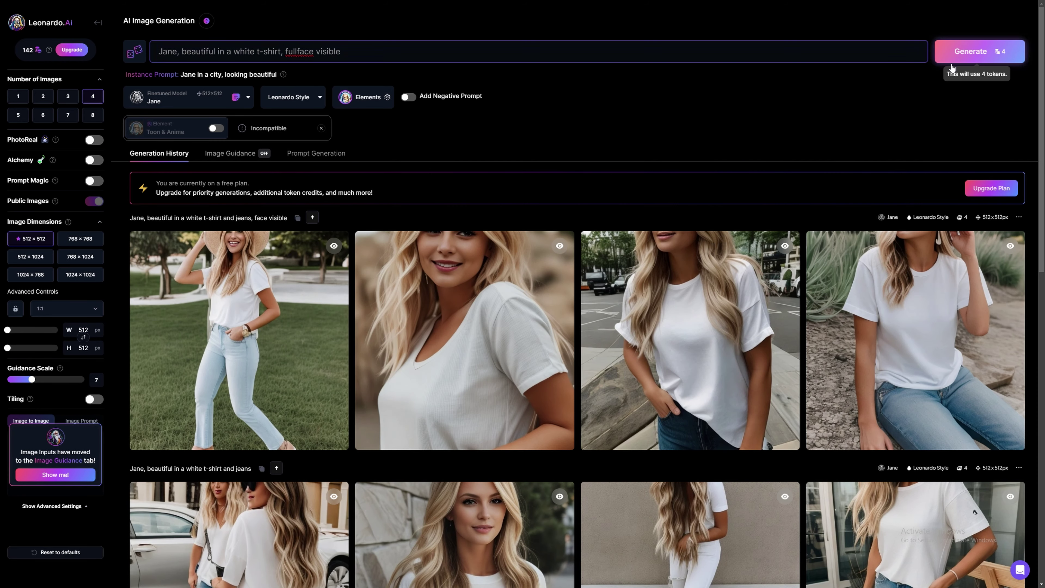
# Generate another batch of white t-shirt portraits from the revised "fullface visible" prompt
pyautogui.click(977, 52)
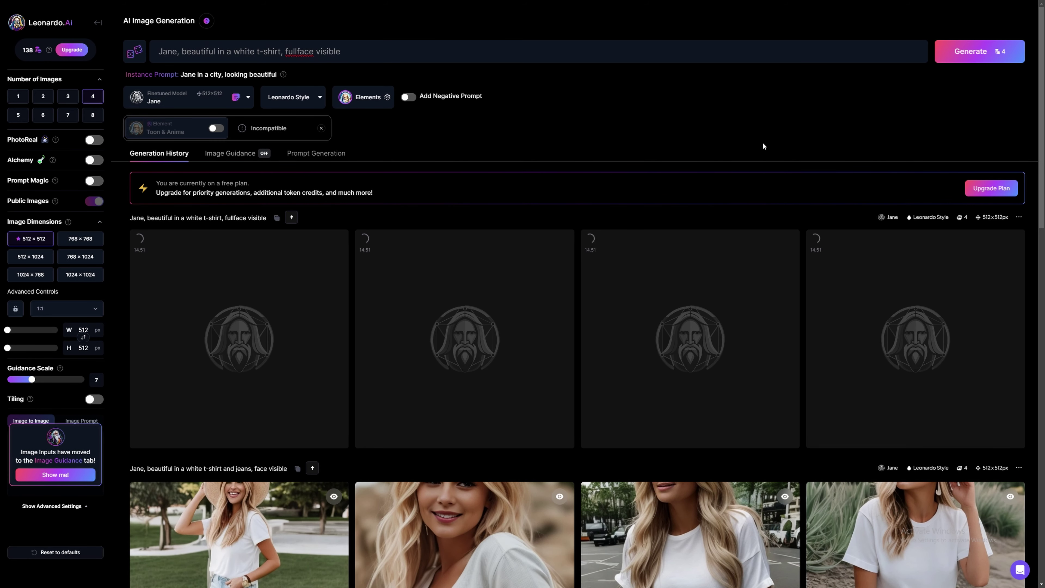